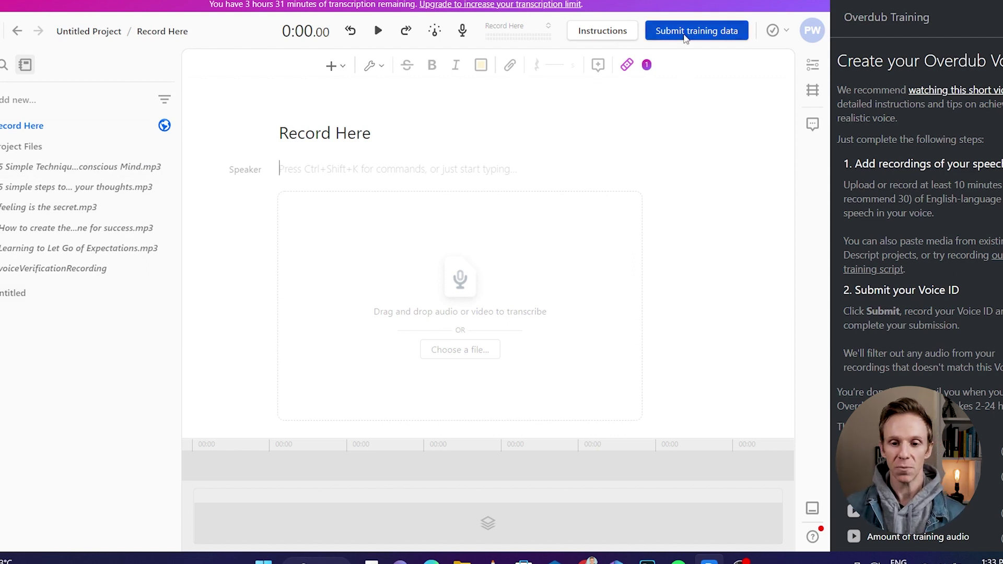
- Submit the Overdub voice training, dismiss the retraining prompt, and make Paul (2) the speaker
{"action": "left_click", "coordinate": [691, 37]}
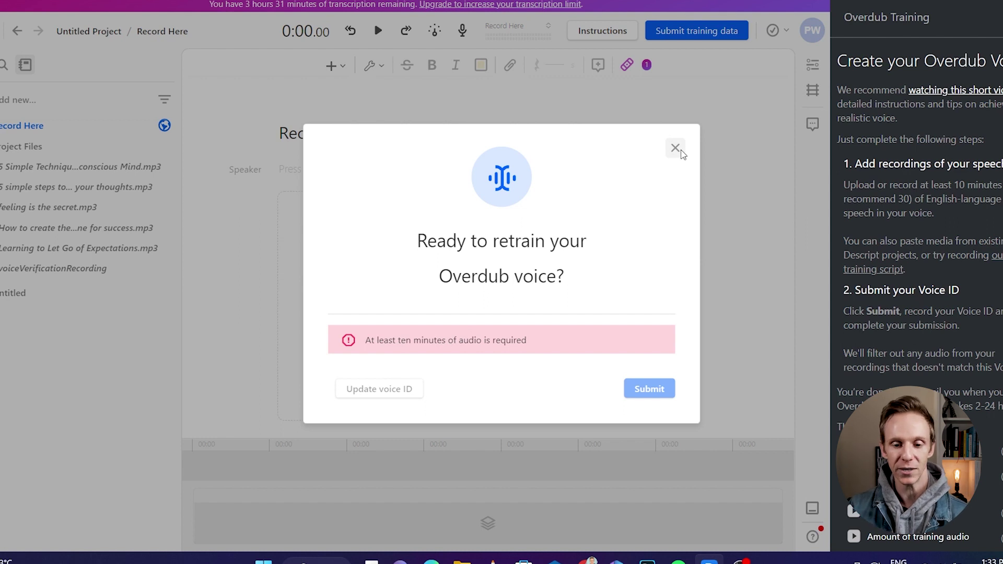
{"action": "left_click", "coordinate": [674, 149]}
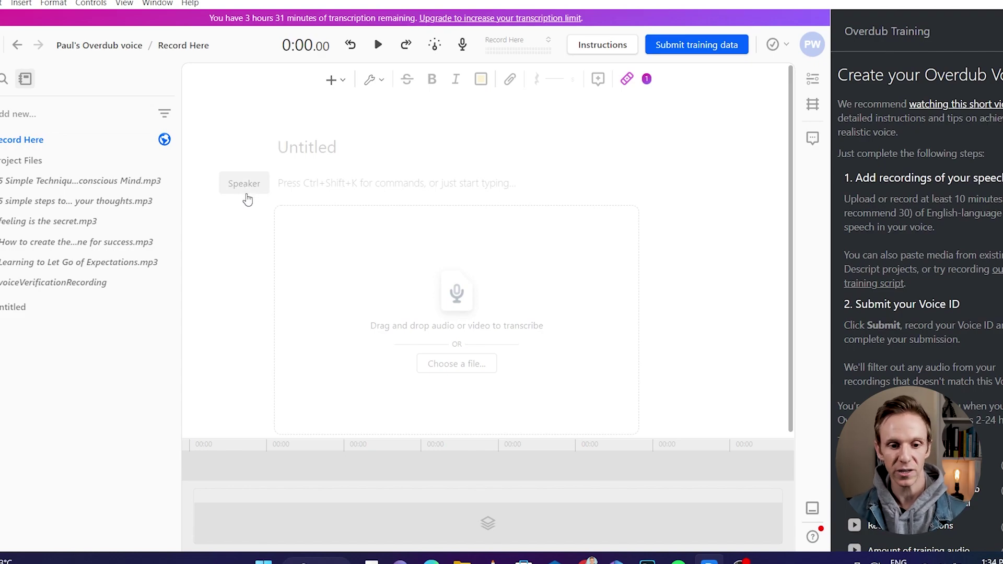
{"action": "left_click", "coordinate": [250, 185]}
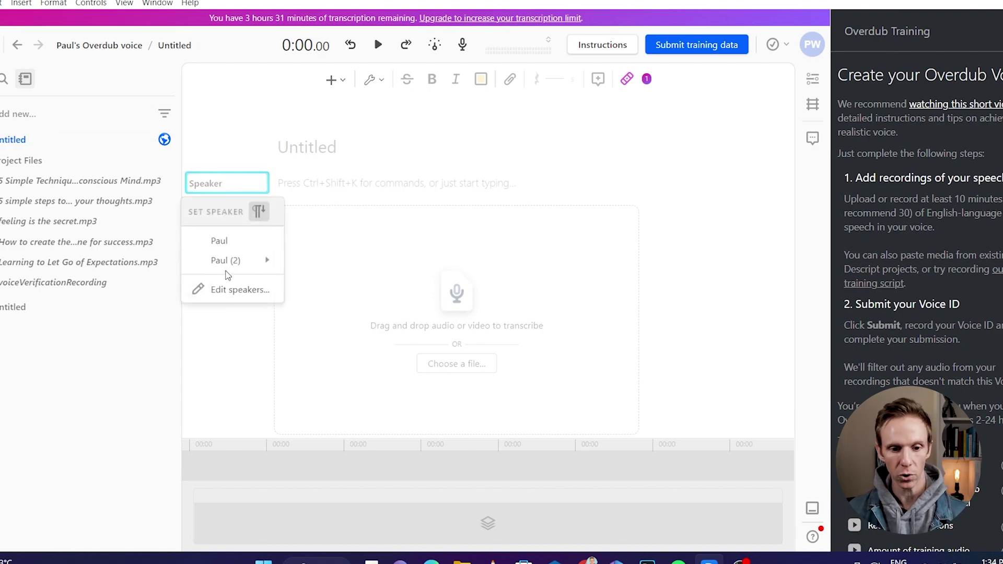
{"action": "left_click", "coordinate": [224, 260]}
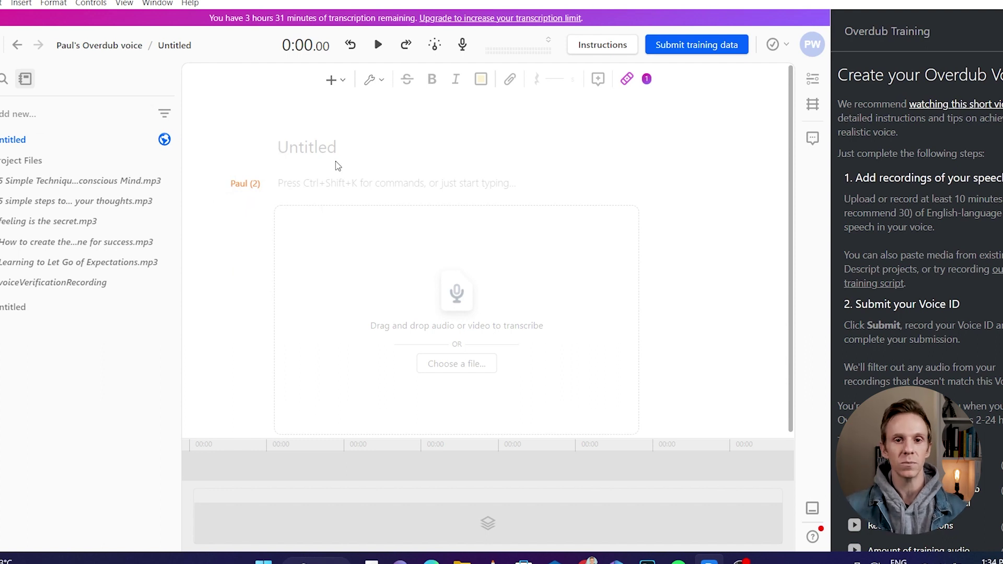
- Add a placeholder script line and title the composition 'Affirmations'
{"action": "key", "text": "Return"}
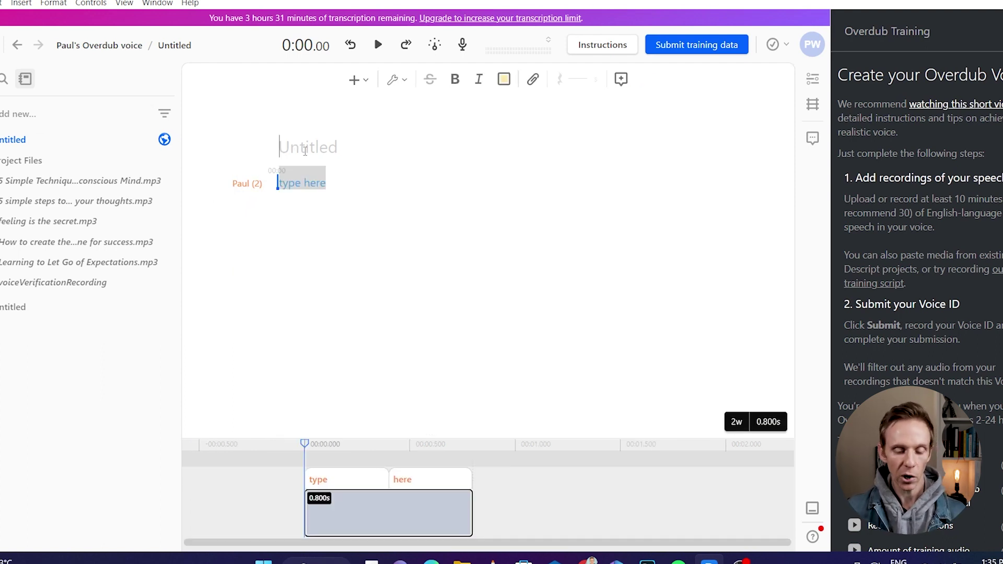
{"action": "type", "text": "Affirmations"}
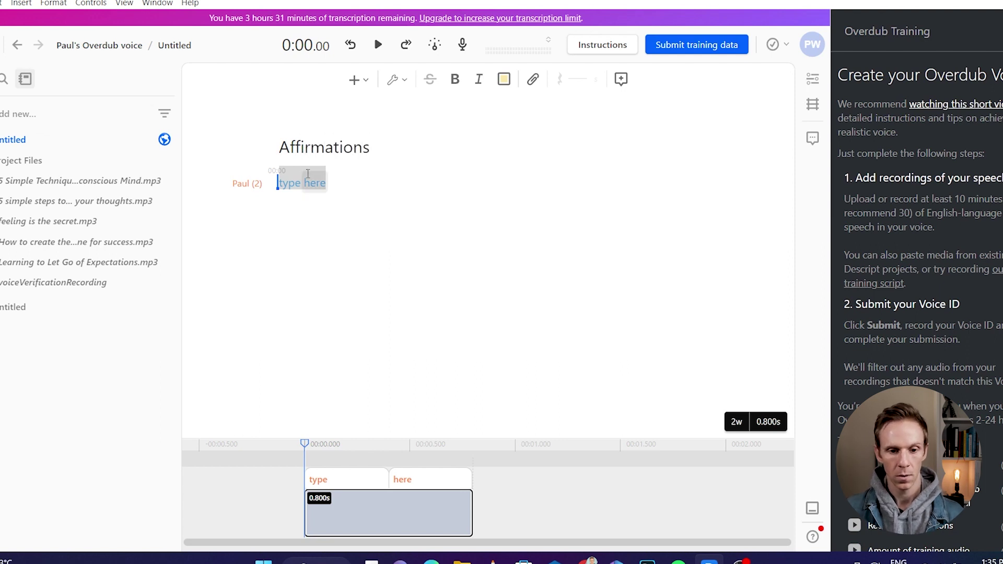
{"action": "left_click", "coordinate": [291, 184]}
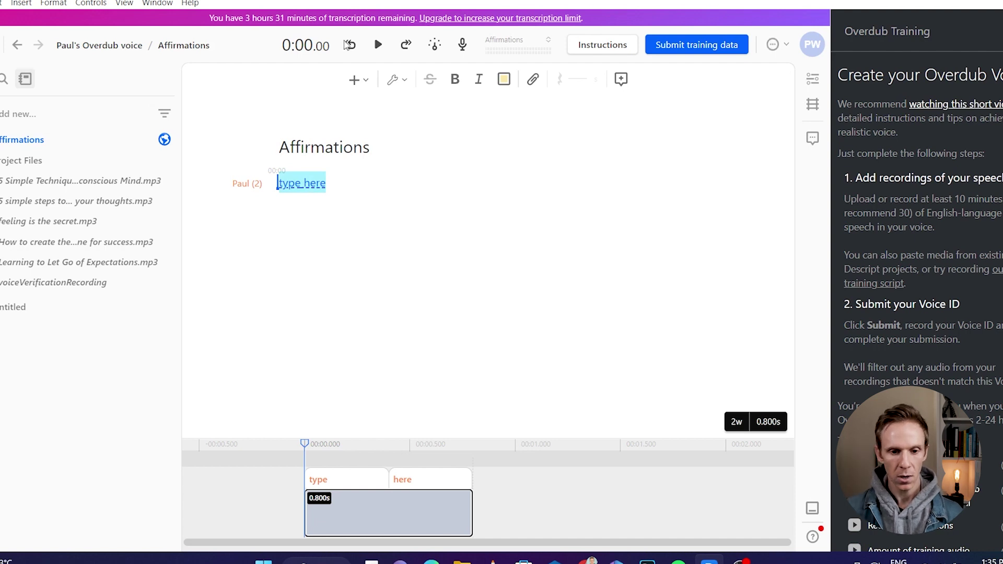
- Insert an Overdub reading 'I am a wealthy human being.' and play it back twice
{"action": "left_click", "coordinate": [355, 79]}
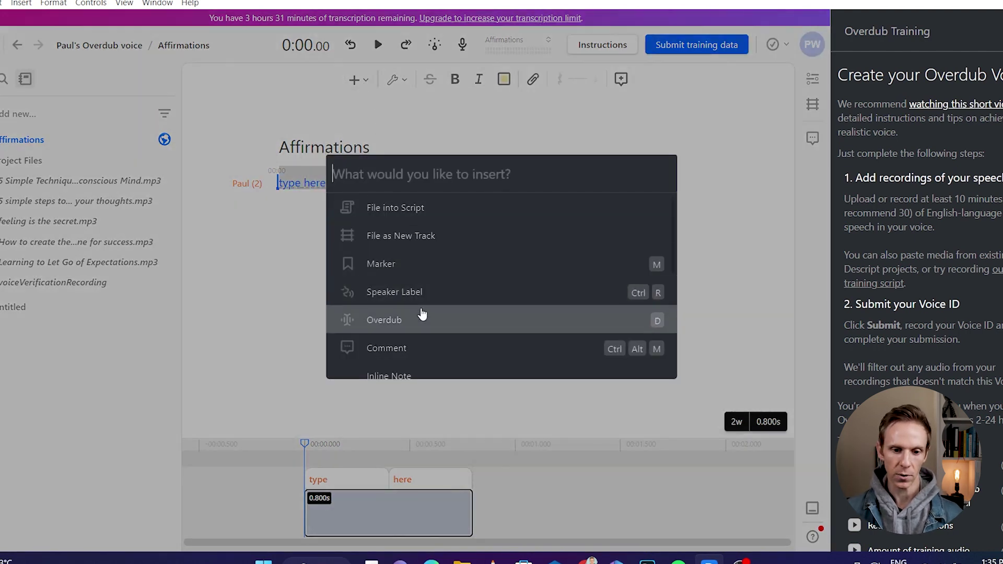
{"action": "left_click", "coordinate": [420, 319]}
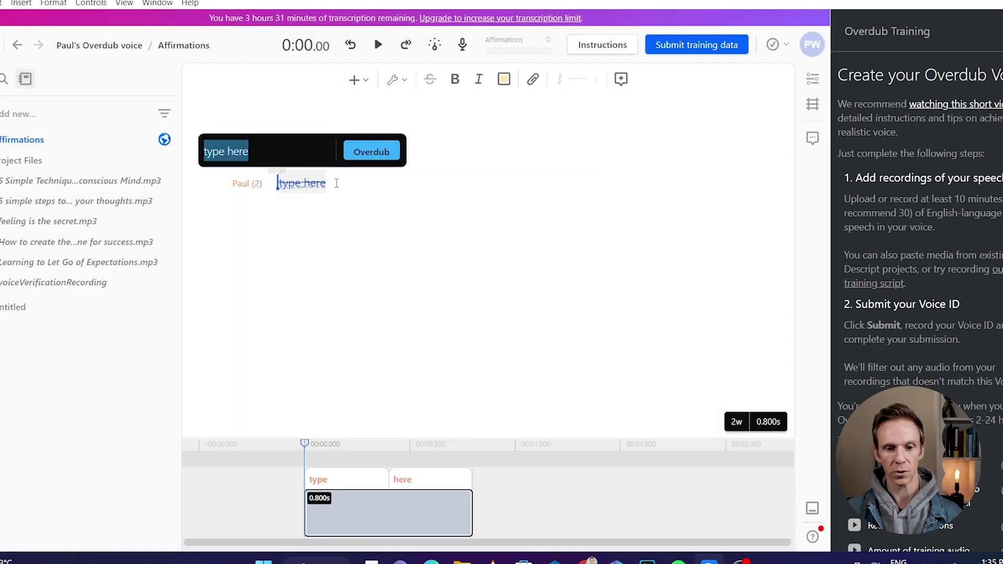
{"action": "key", "text": "Escape"}
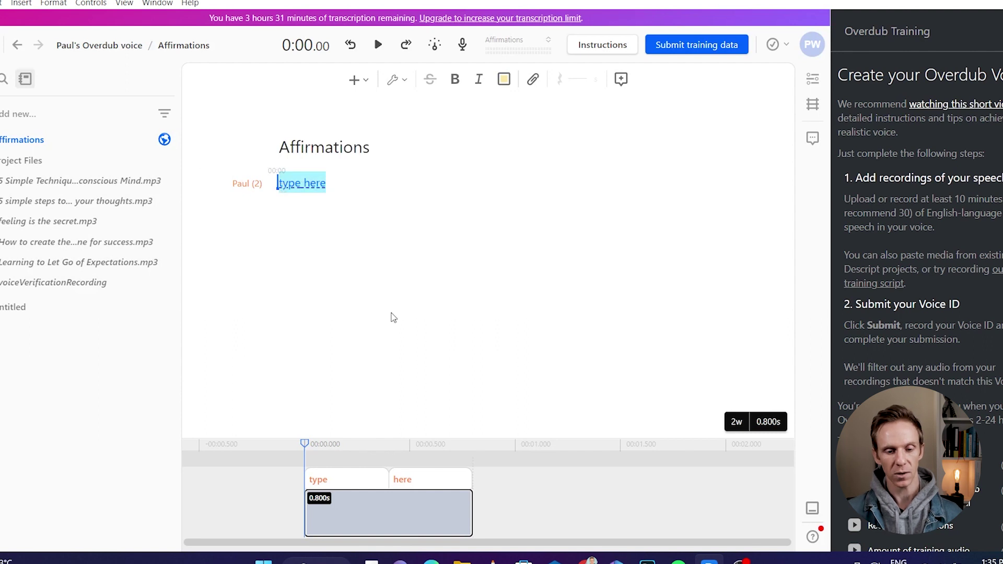
{"action": "type", "text": "I"}
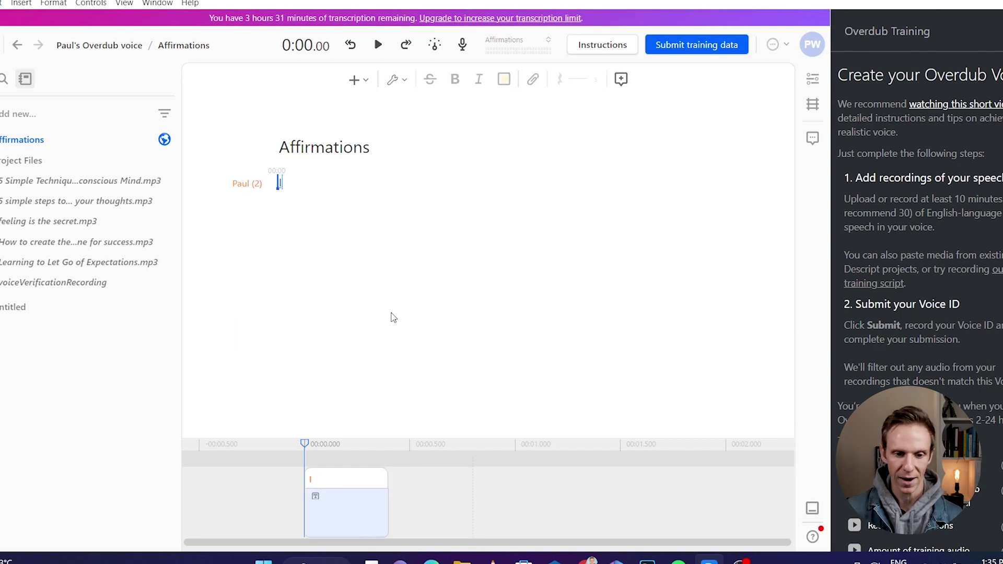
{"action": "type", "text": " am a wealthy human being."}
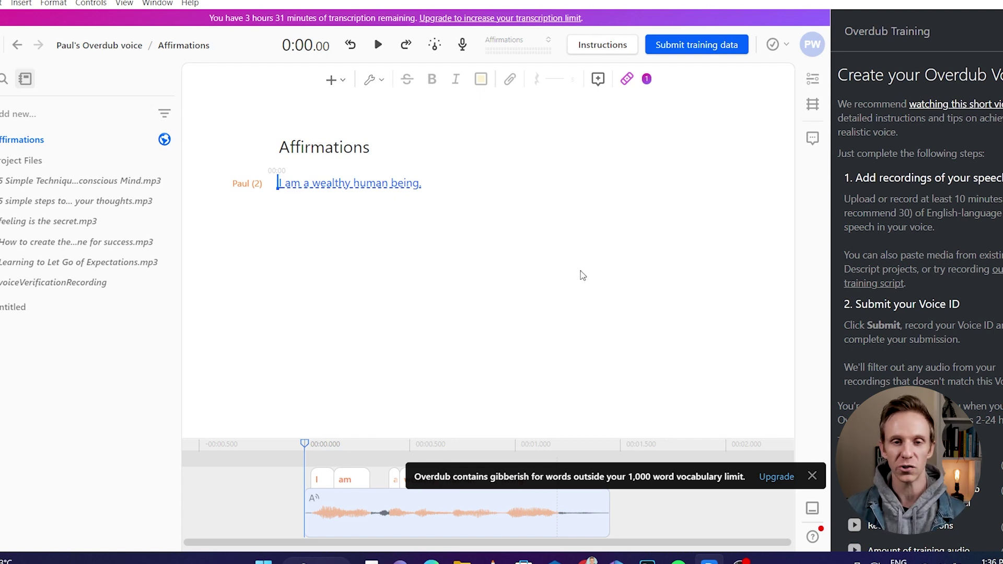
{"action": "left_click", "coordinate": [377, 46]}
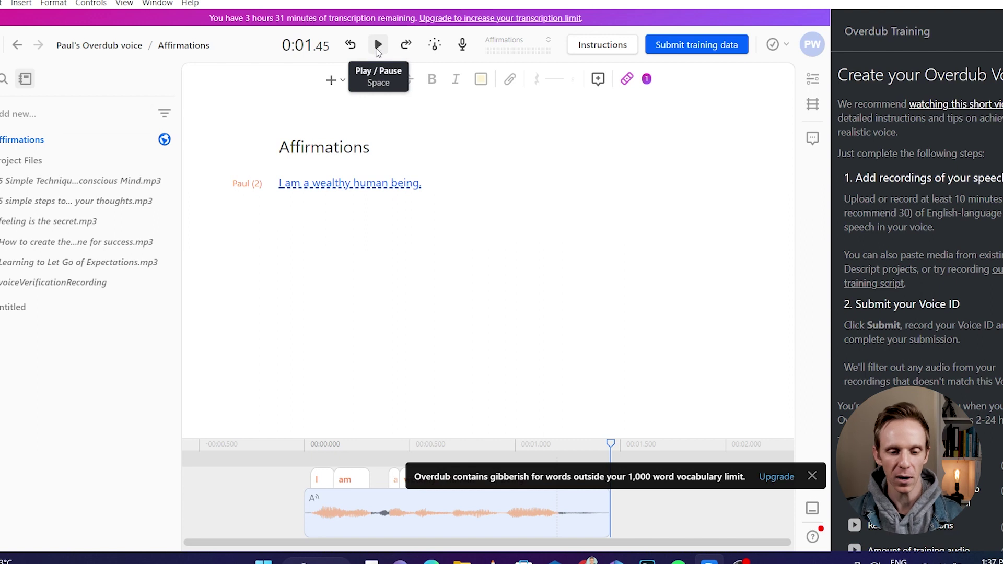
{"action": "left_click", "coordinate": [377, 46]}
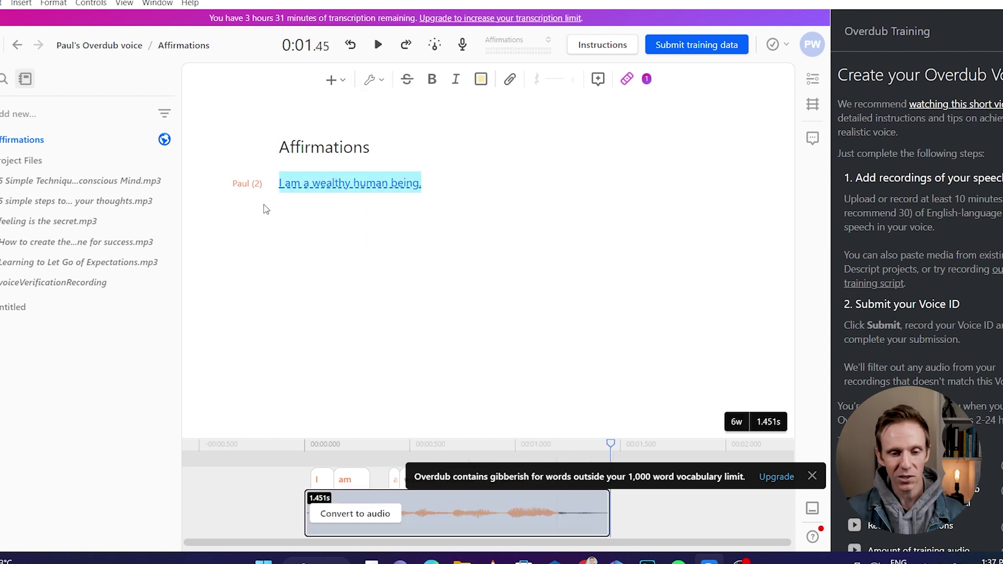
- Retype the Overdub line as 'What should i do if i see a bear in canada?' and play it
{"action": "type", "text": "What should i do if i see a bear in canada?"}
{"action": "key", "text": "Return"}
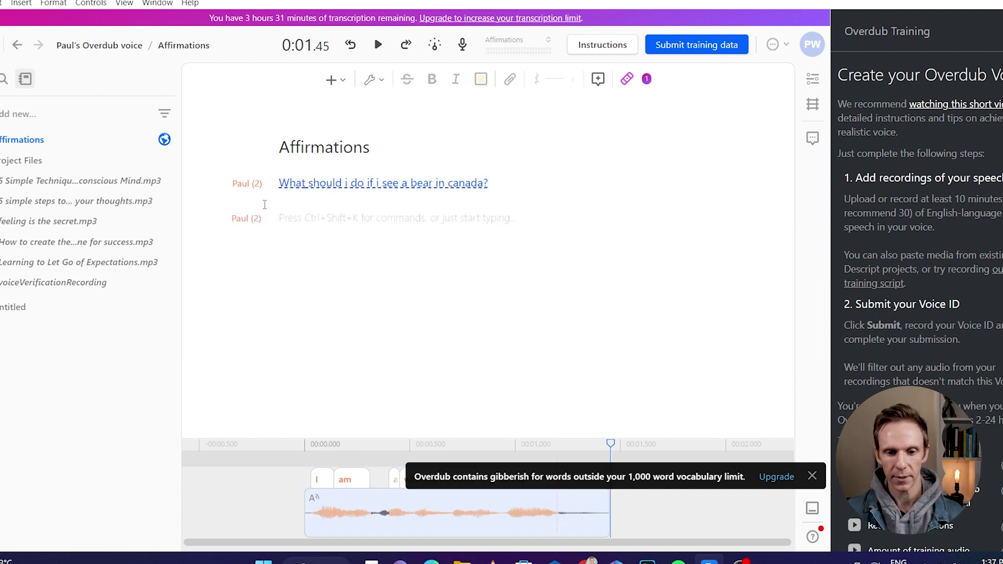
{"action": "key", "text": "ctrl+z"}
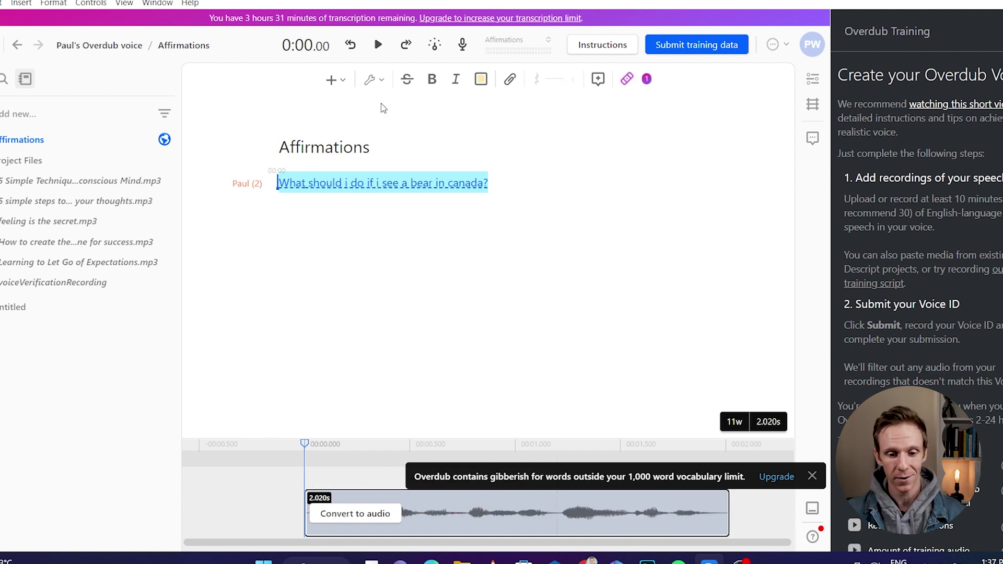
{"action": "left_click", "coordinate": [379, 48]}
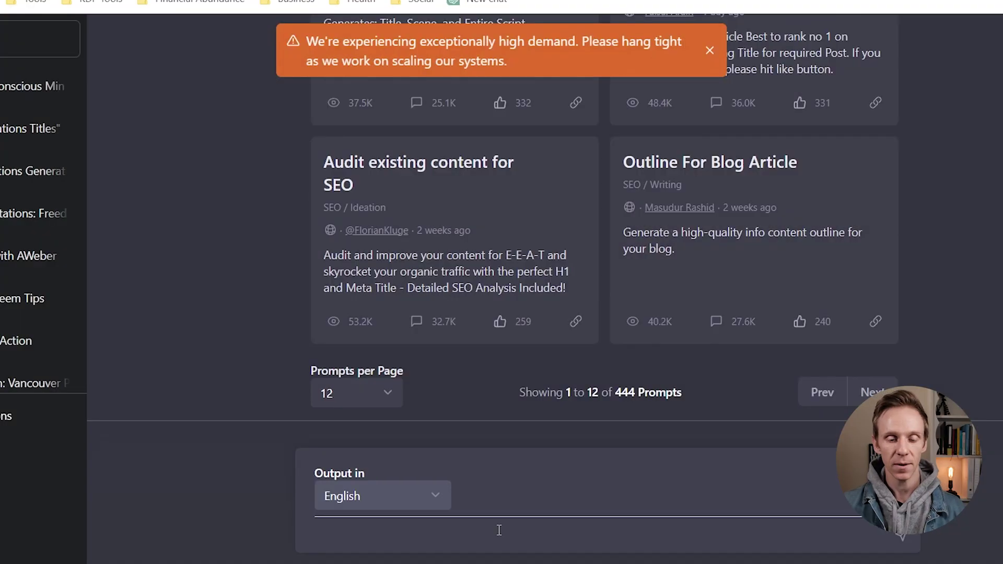
- Send ChatGPT a prompt asking for help reprogramming the subconscious mind
{"action": "left_click", "coordinate": [499, 530]}
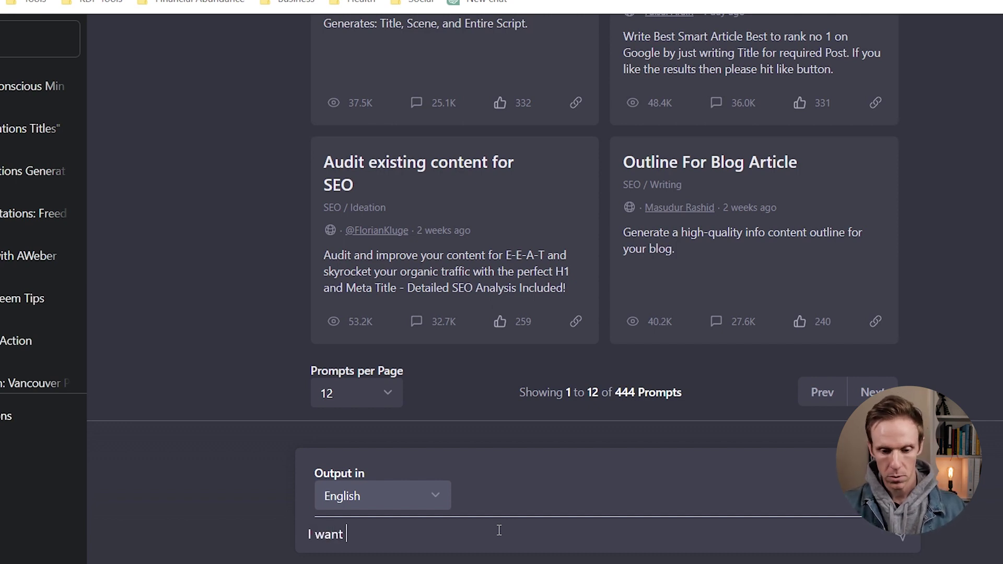
{"action": "type", "text": "help me reprogram my sub"}
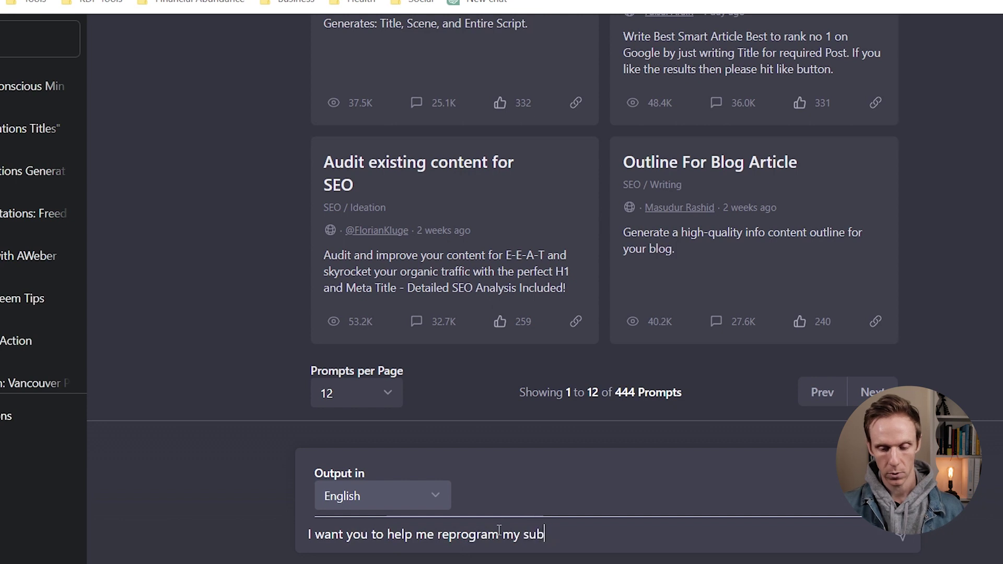
{"action": "type", "text": "conscious mind."}
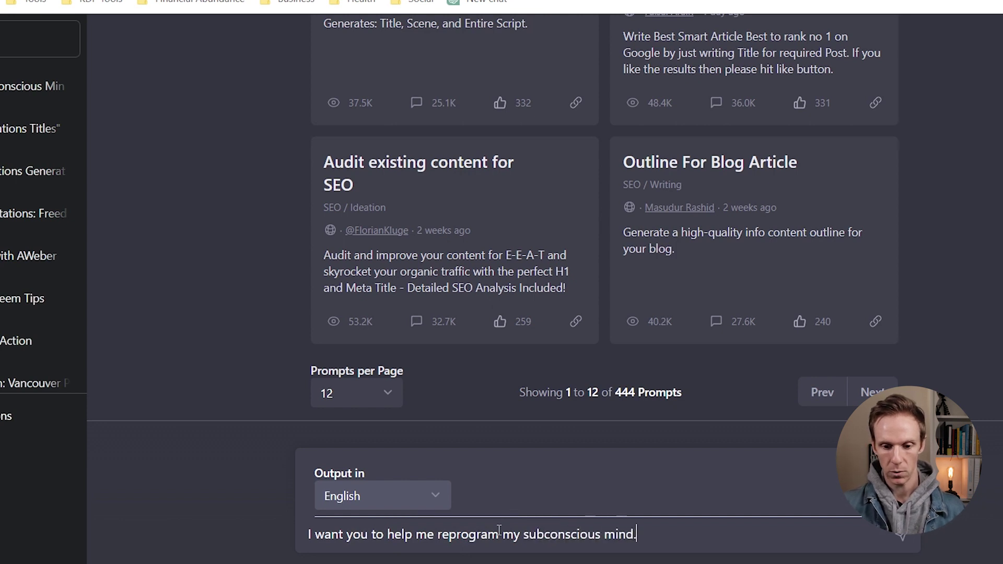
{"action": "type", "text": " you unde"}
{"action": "type", "text": "rstand?"}
{"action": "key", "text": "Return"}
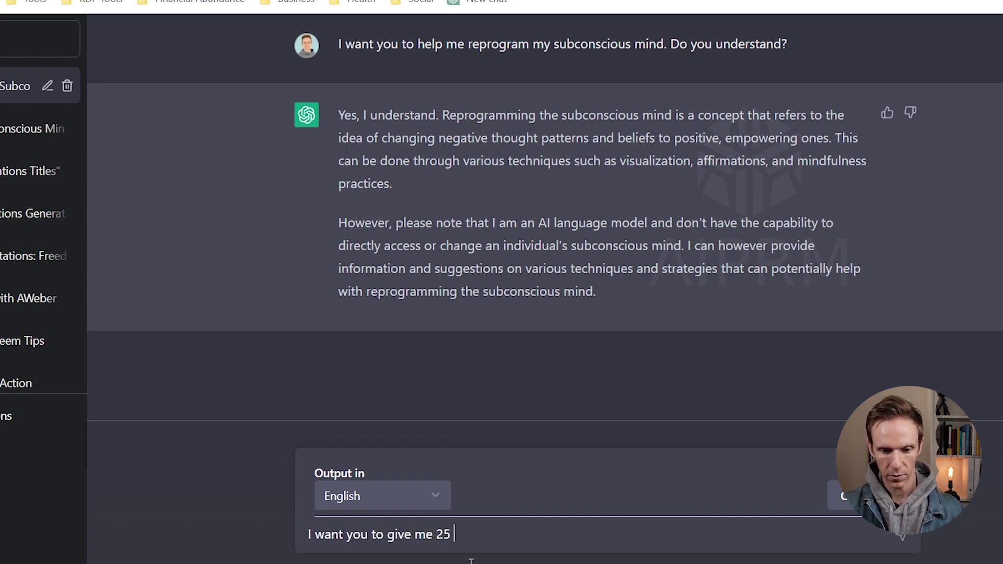
- Ask ChatGPT for the 25 most common limiting beliefs around money and read the list
{"action": "type", "text": "he most common limiting beliefs around money."}
{"action": "key", "text": "Return"}
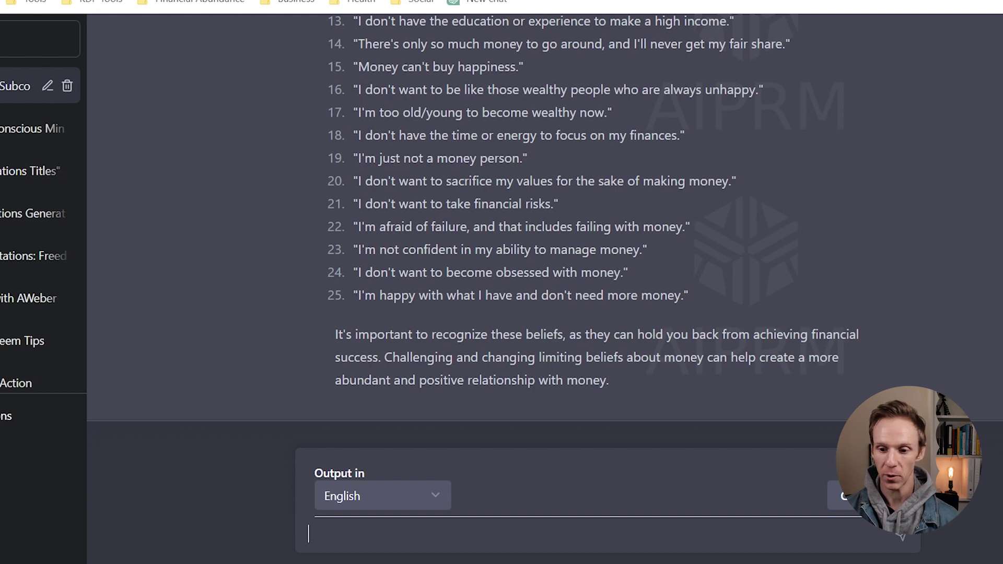
{"action": "scroll", "coordinate": [543, 217], "scroll_direction": "up", "scroll_amount": 5}
{"action": "scroll", "coordinate": [543, 216], "scroll_direction": "up", "scroll_amount": 2}
{"action": "scroll", "coordinate": [543, 217], "scroll_direction": "up", "scroll_amount": 1}
{"action": "scroll", "coordinate": [543, 217], "scroll_direction": "down", "scroll_amount": 1}
{"action": "scroll", "coordinate": [543, 217], "scroll_direction": "down", "scroll_amount": 2}
{"action": "scroll", "coordinate": [543, 217], "scroll_direction": "down", "scroll_amount": 3}
{"action": "scroll", "coordinate": [544, 216], "scroll_direction": "down", "scroll_amount": 1}
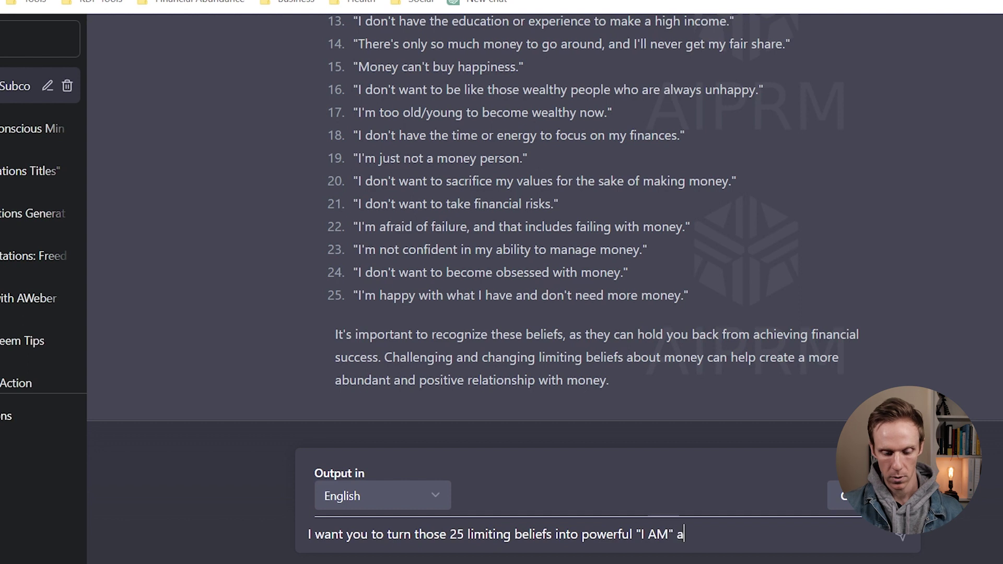
- Ask ChatGPT to rewrite the beliefs as 25 'I AM' affirmations
{"action": "type", "text": "ffirmations."}
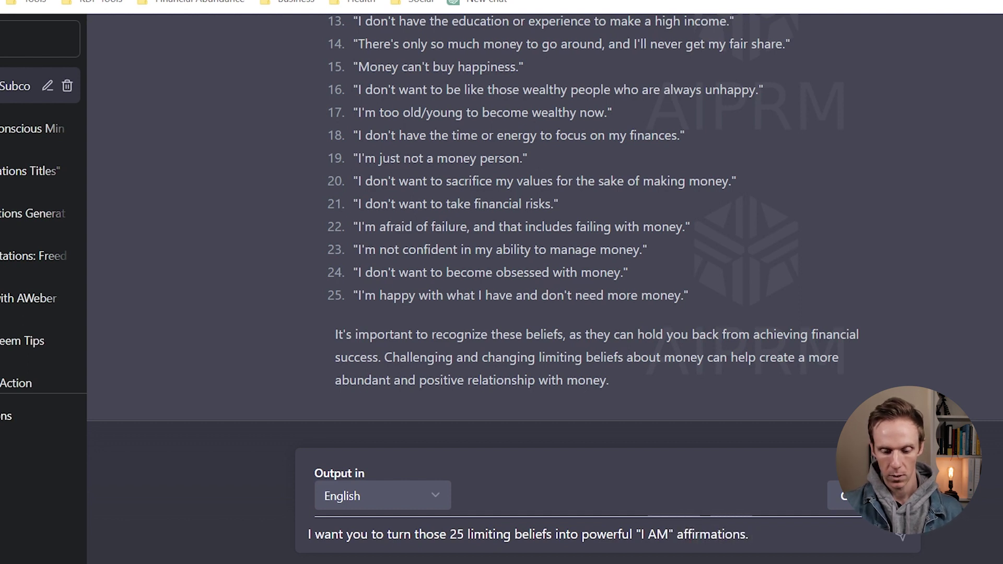
{"action": "type", "text": "irmati"}
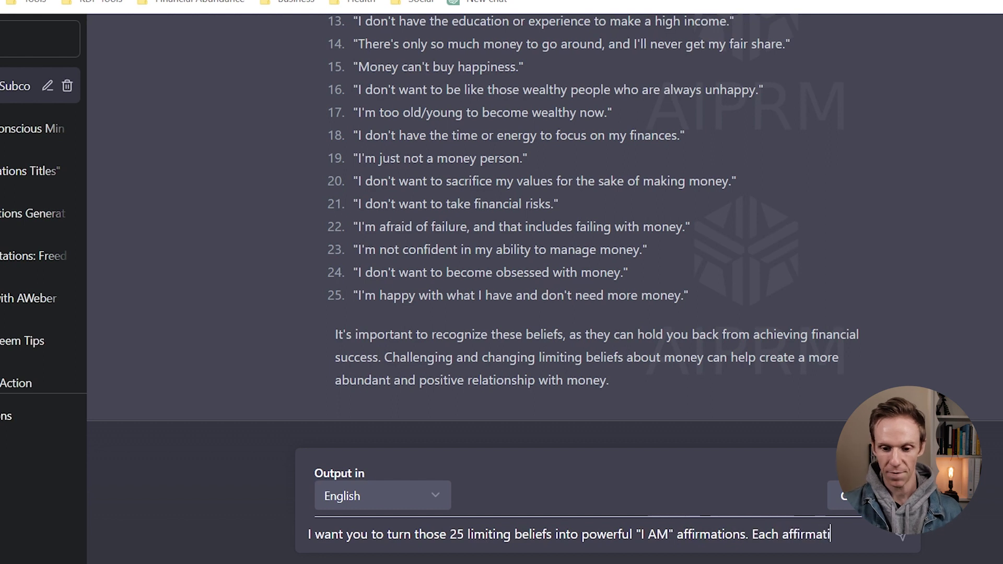
{"action": "type", "text": "on should start with"}
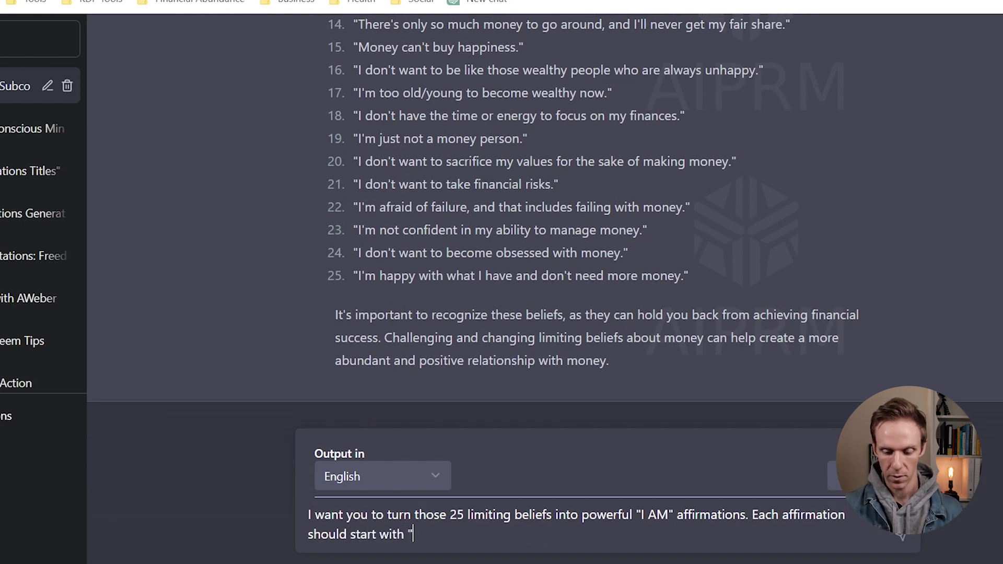
{"action": "type", "text": "m\""}
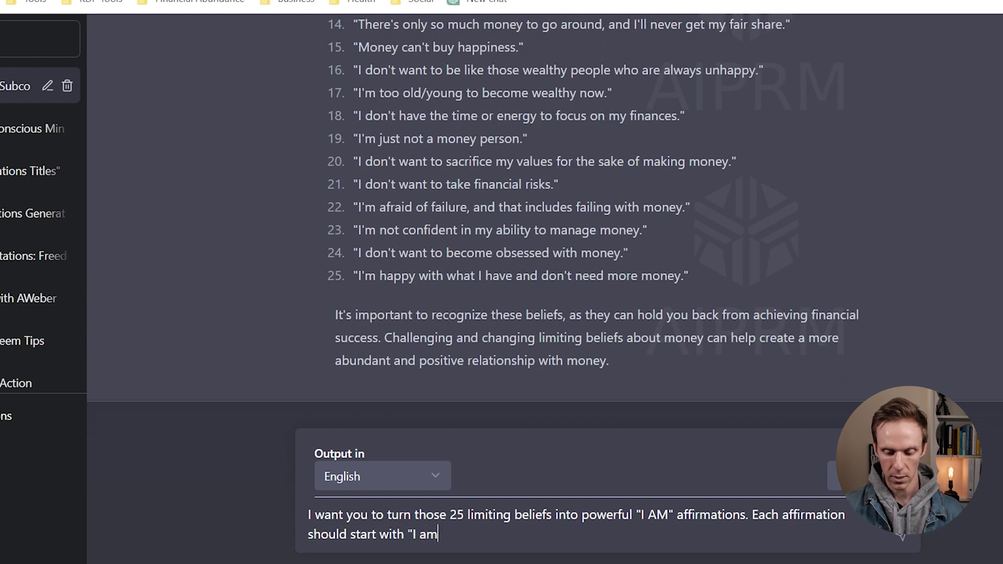
{"action": "key", "text": "Return"}
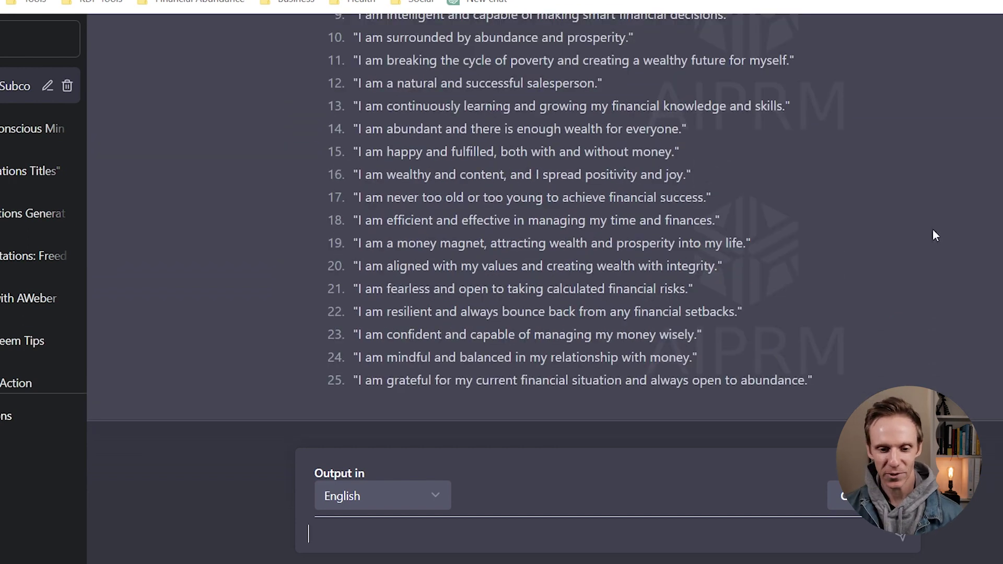
- Copy the 25 'I am' affirmations from the ChatGPT reply
{"action": "mouse_move", "coordinate": [849, 381]}
{"action": "left_mouse_down"}
{"action": "mouse_move", "coordinate": [366, 21]}
{"action": "mouse_move", "coordinate": [389, 83]}
{"action": "left_mouse_up"}
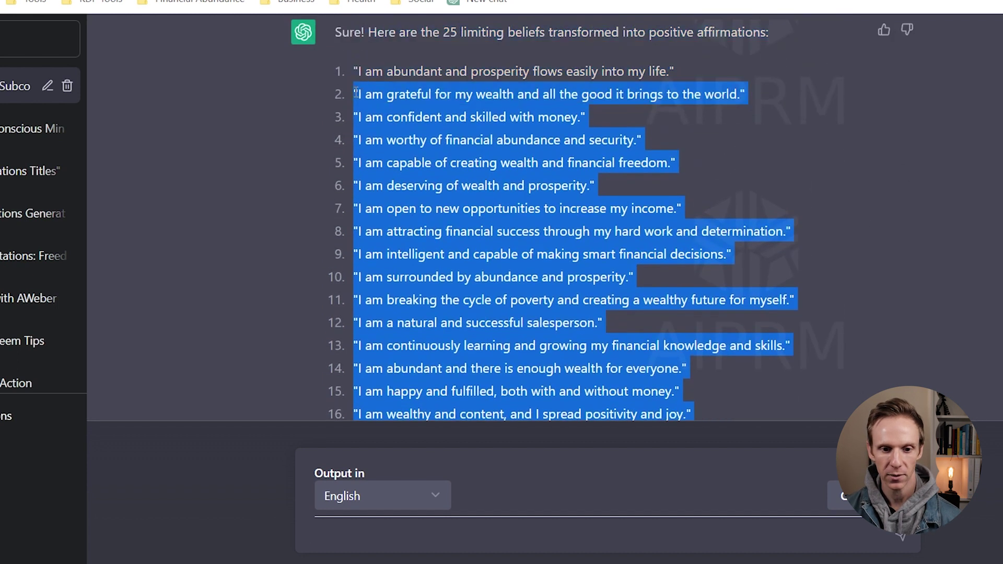
{"action": "right_click", "coordinate": [390, 84]}
{"action": "left_click", "coordinate": [425, 100]}
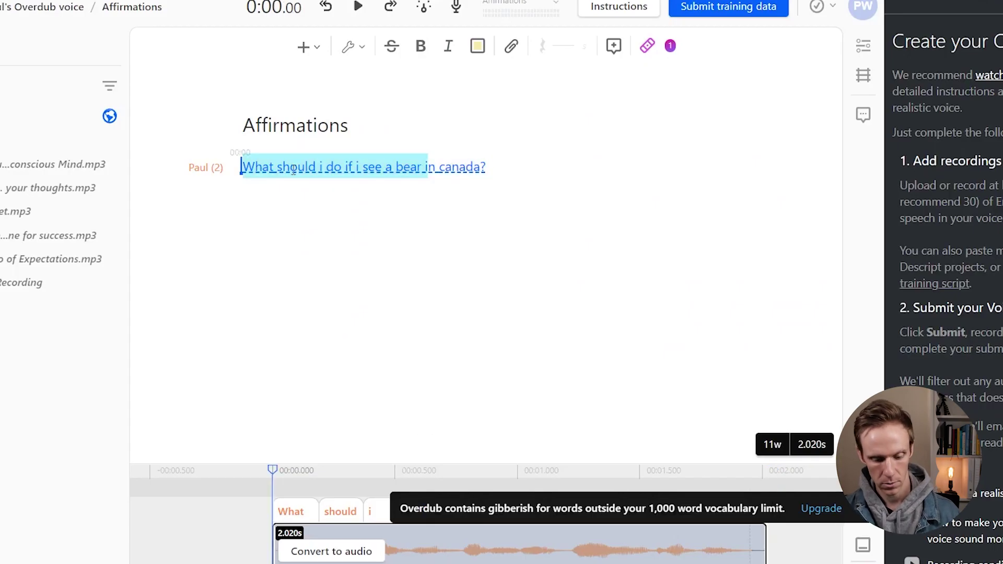
- Replace the bear sentence in the Descript script with the pasted affirmations
{"action": "left_click_drag", "start_coordinate": [242, 167], "coordinate": [388, 167]}
{"action": "key", "text": "ctrl+a"}
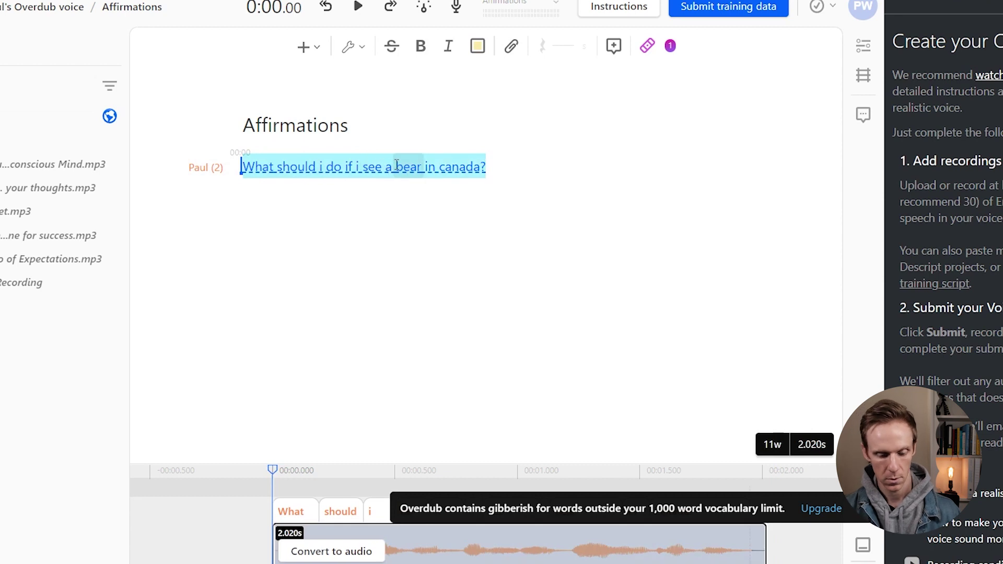
{"action": "key", "text": "BackSpace"}
{"action": "key", "text": "ctrl+v"}
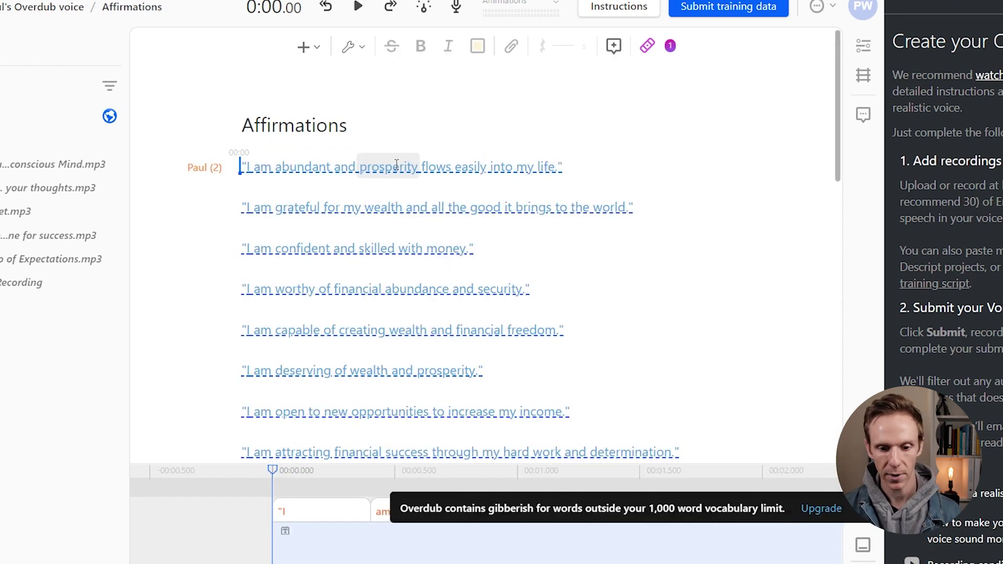
{"action": "key", "text": "ctrl+a"}
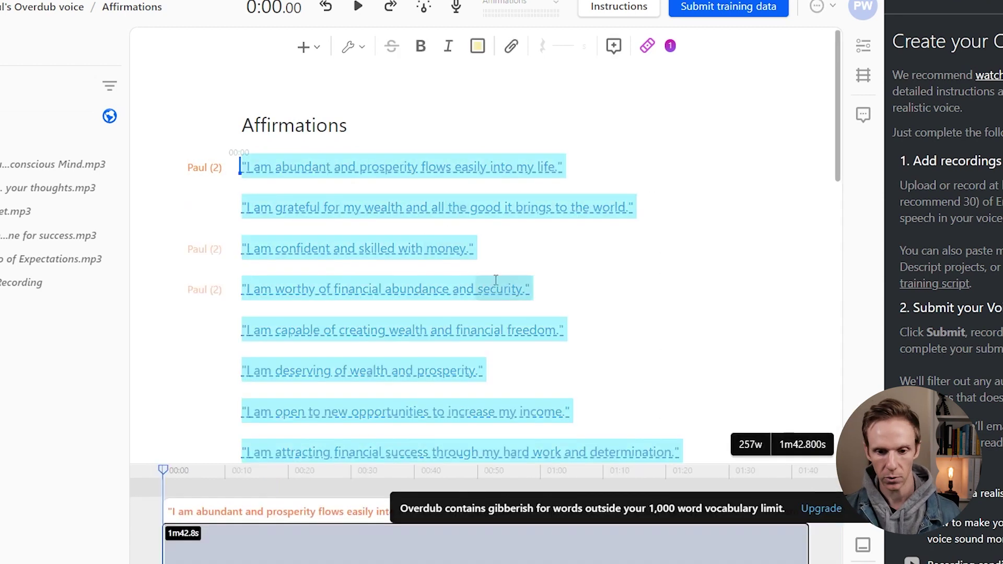
{"action": "left_click", "coordinate": [680, 216]}
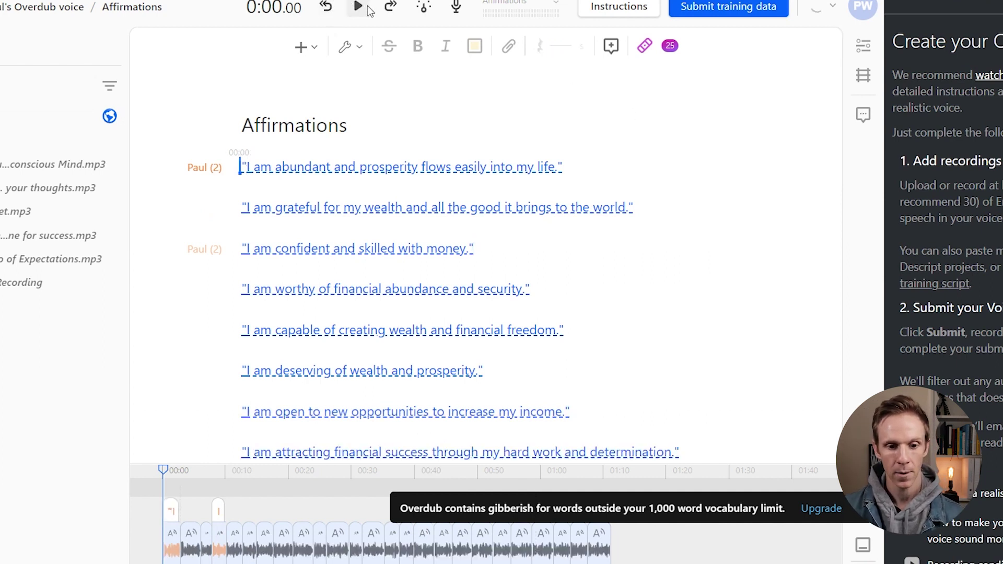
{"action": "left_click", "coordinate": [351, 10]}
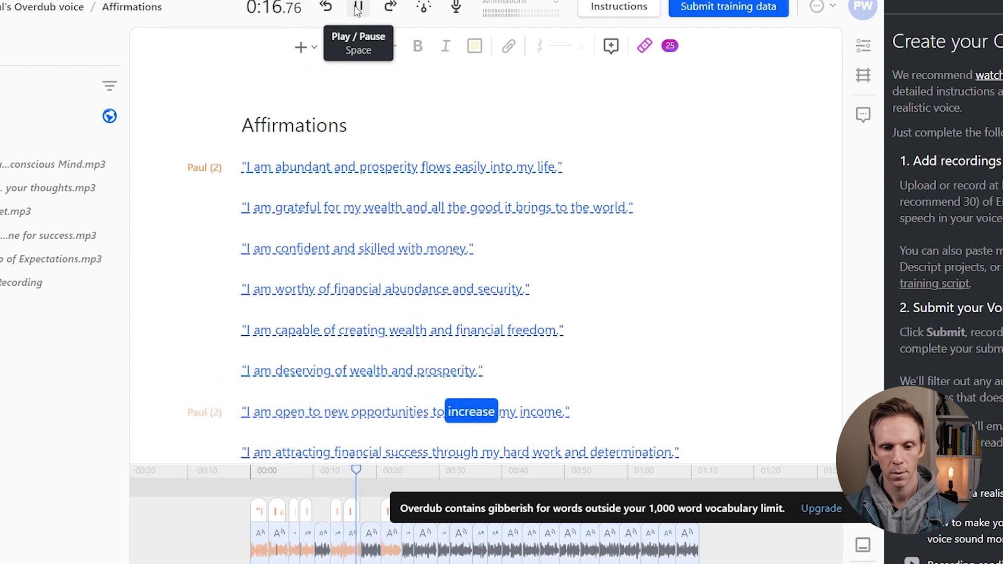
{"action": "left_click", "coordinate": [357, 7]}
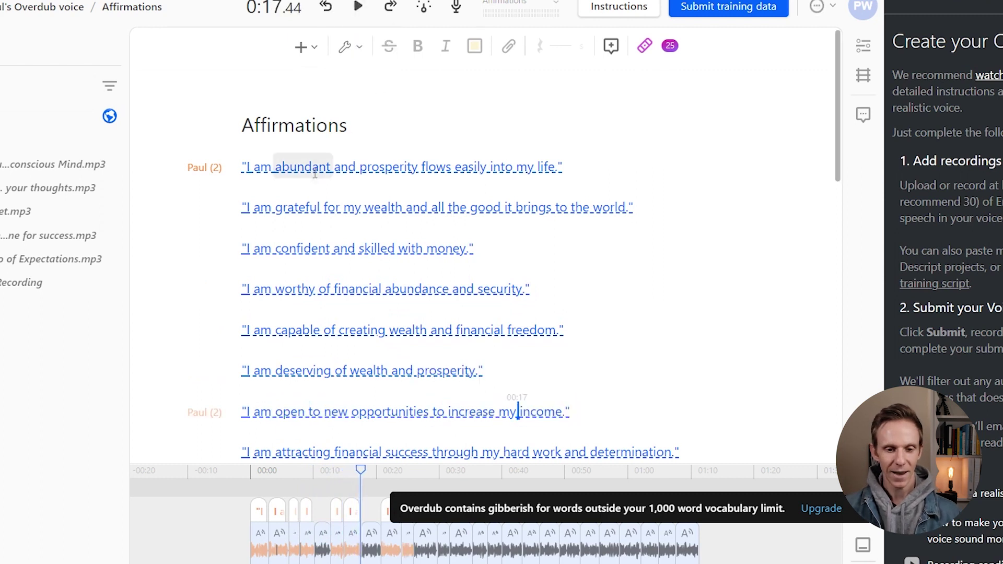
- Delete the first affirmation line and play the script from its new opening
{"action": "left_click", "coordinate": [204, 168]}
{"action": "key", "text": "Delete"}
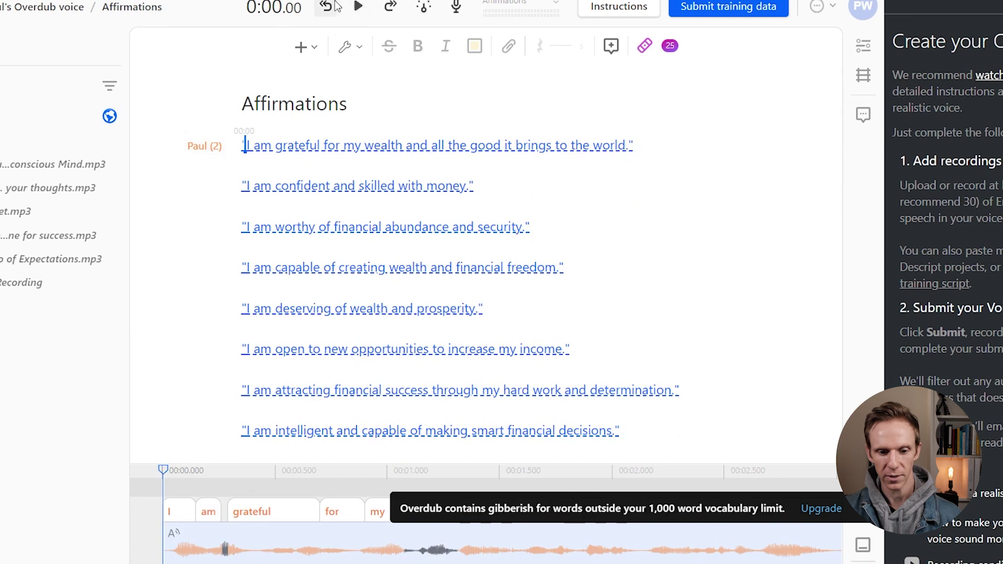
{"action": "left_click", "coordinate": [358, 7]}
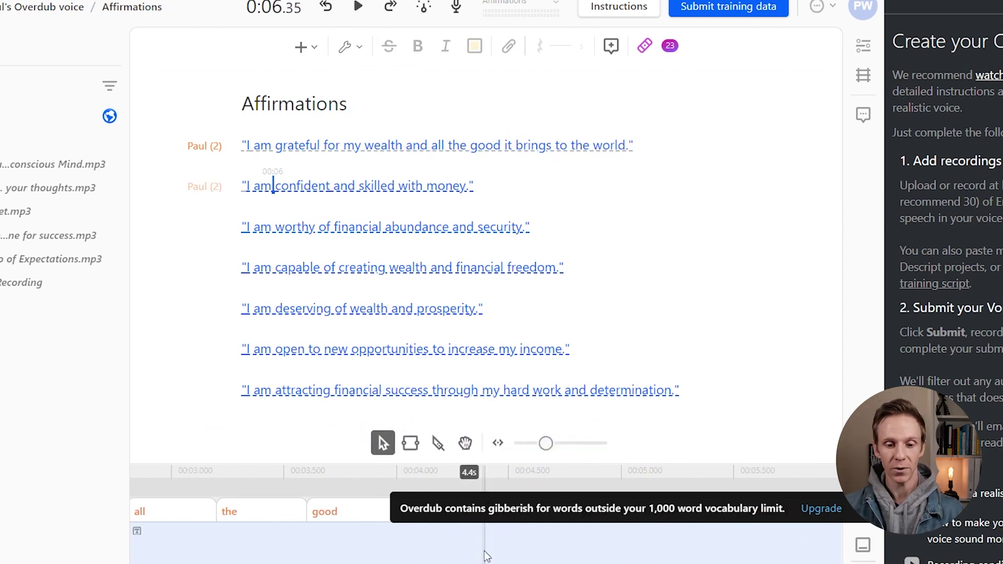
{"action": "key", "text": "Up"}
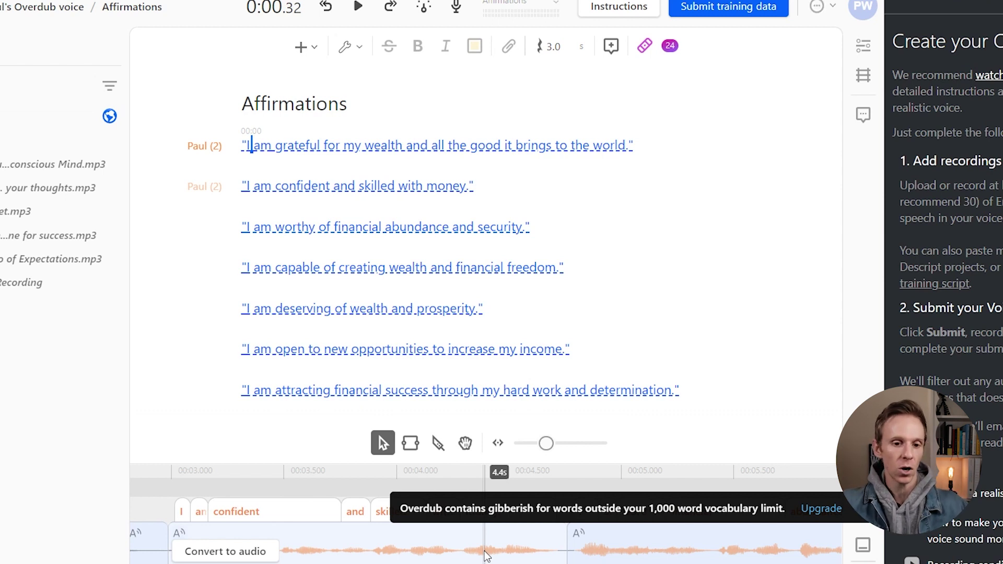
{"action": "key", "text": "alt+Right"}
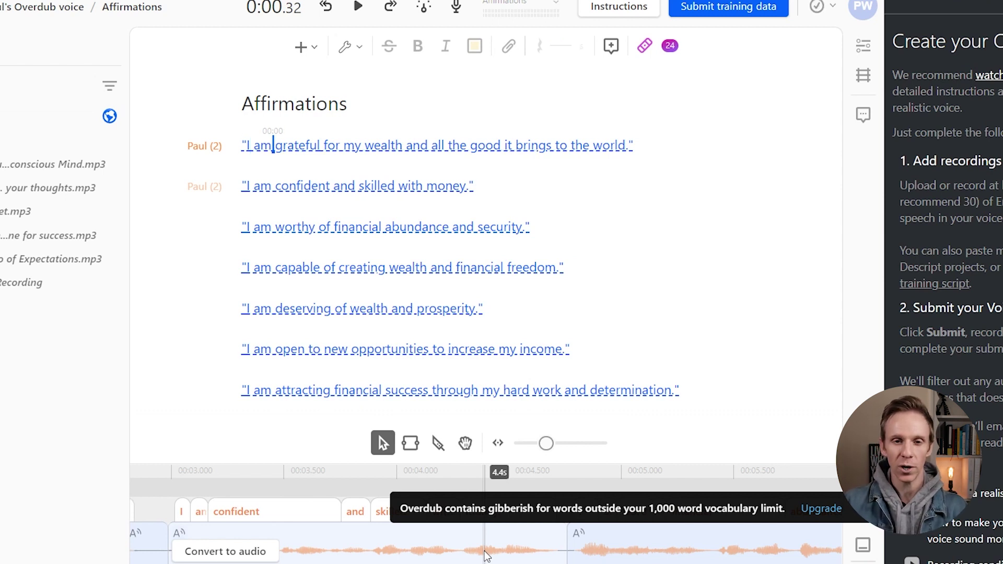